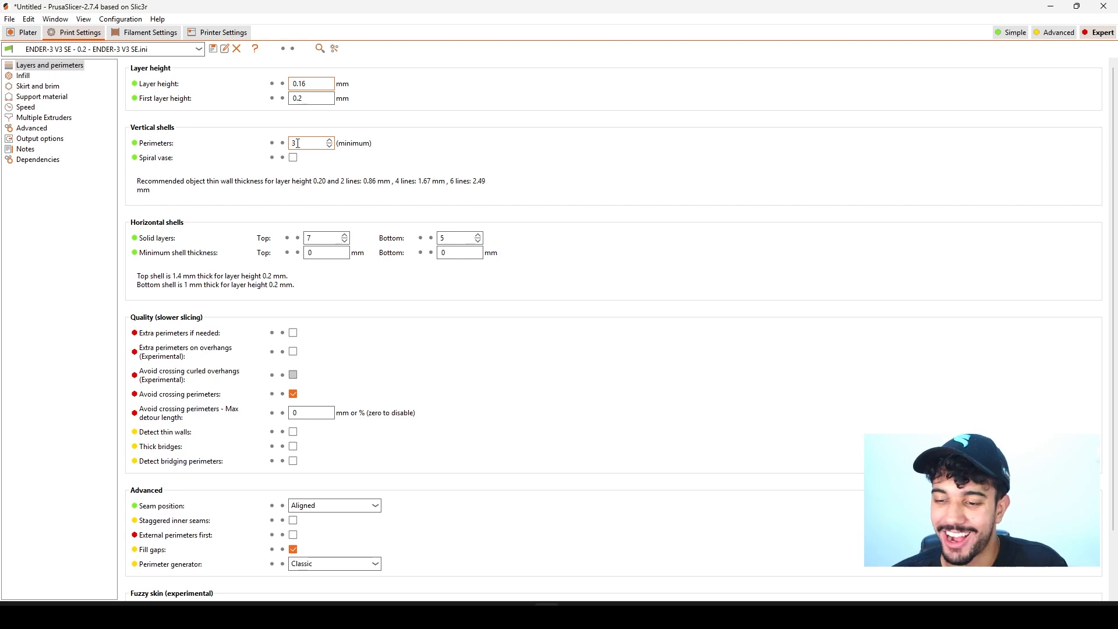
# Step: Set the infill's fill density to 10% and open the skirt and brim settings
pyautogui.click(23, 77)
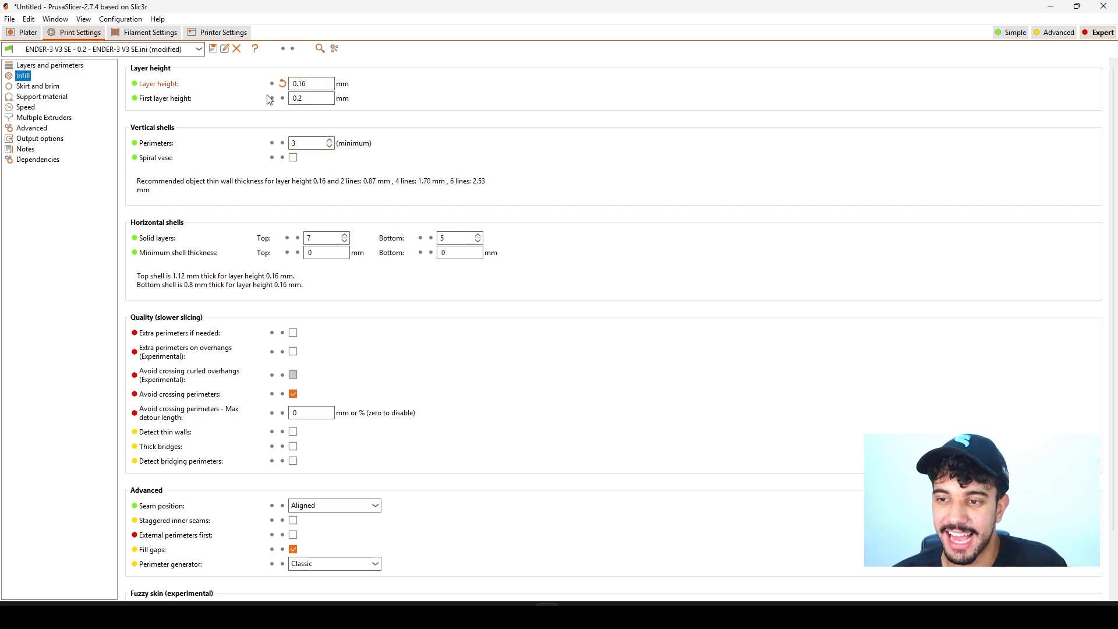
pyautogui.press('BackSpace')
pyautogui.write('10')
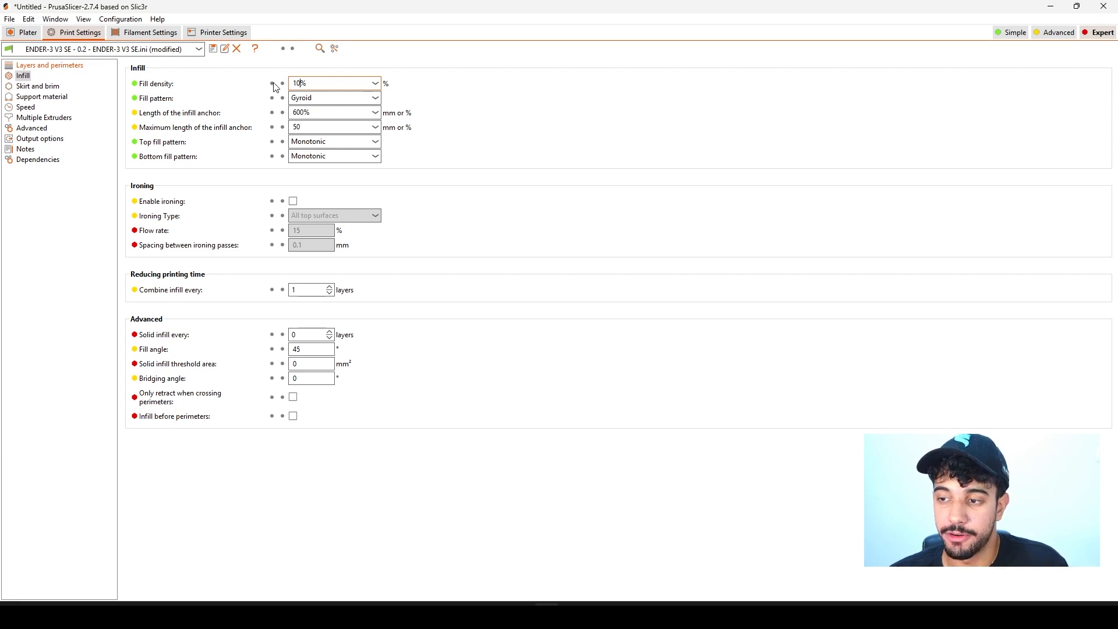
pyautogui.click(48, 89)
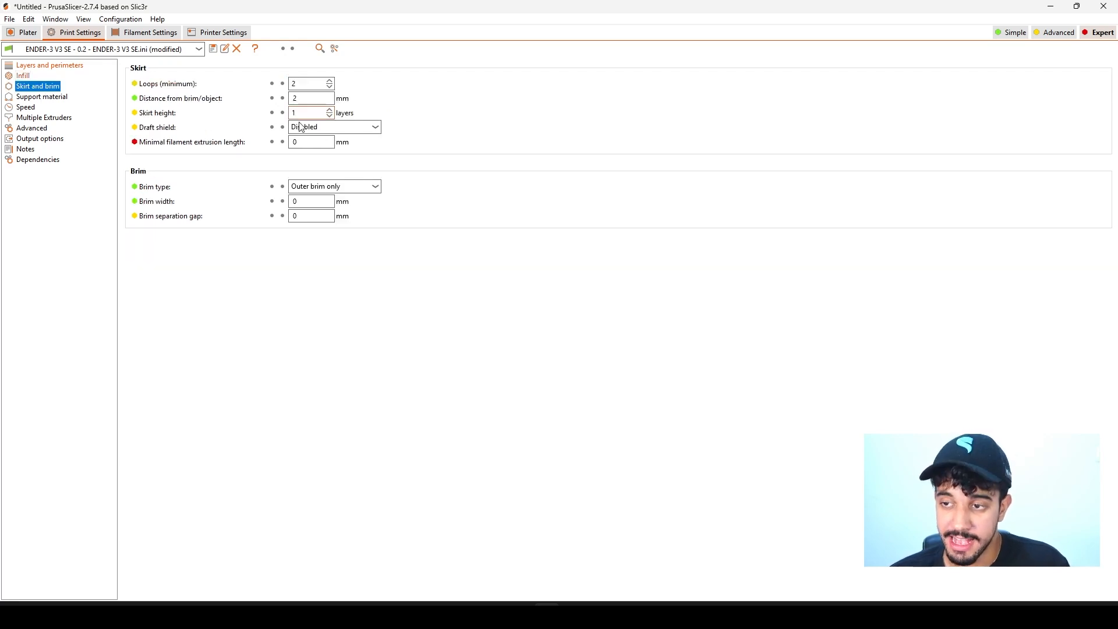
# Step: Examine the undersides of the body, neck and head on the plate, picking out the individual parts
pyautogui.click(30, 34)
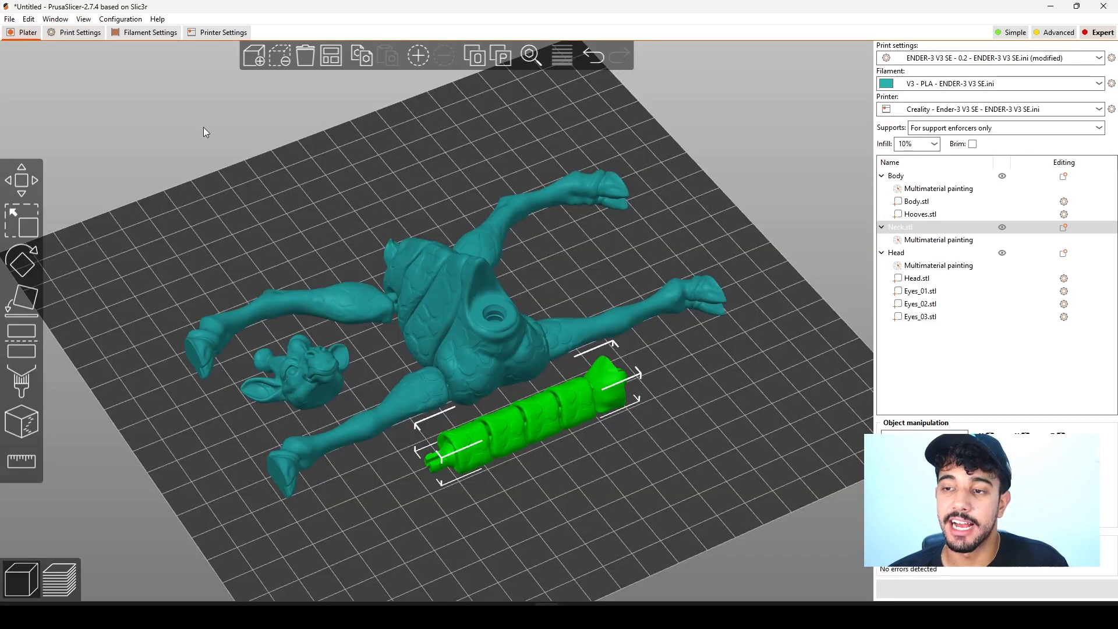
pyautogui.click(653, 429)
pyautogui.scroll(5, 653, 429)
pyautogui.moveTo(652, 386); pyautogui.dragTo(658, 352)
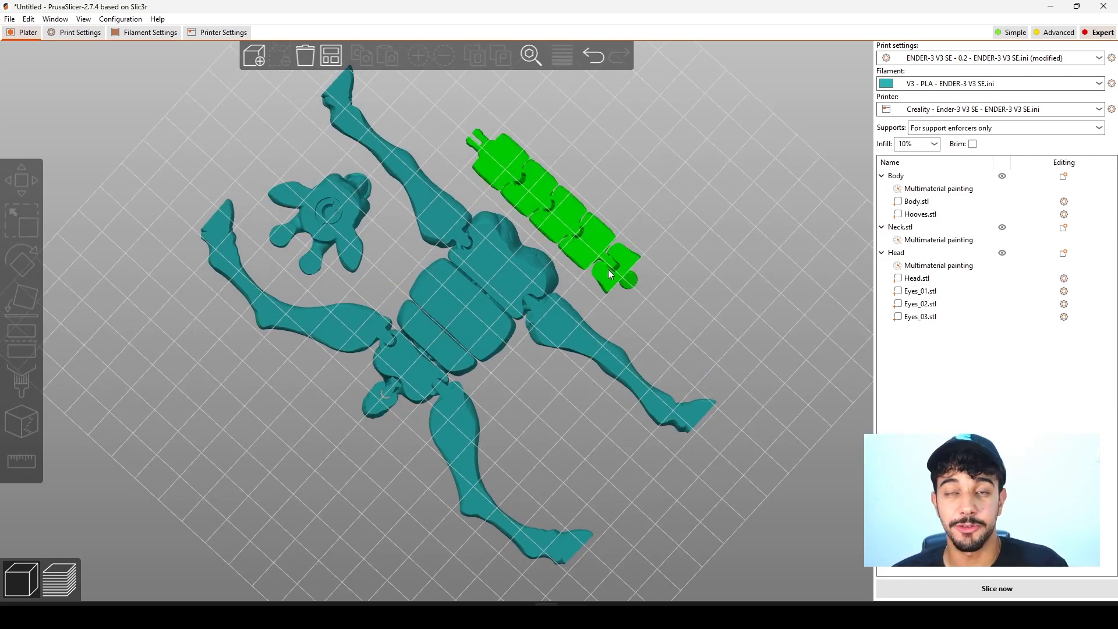
pyautogui.click(518, 268)
pyautogui.click(349, 227)
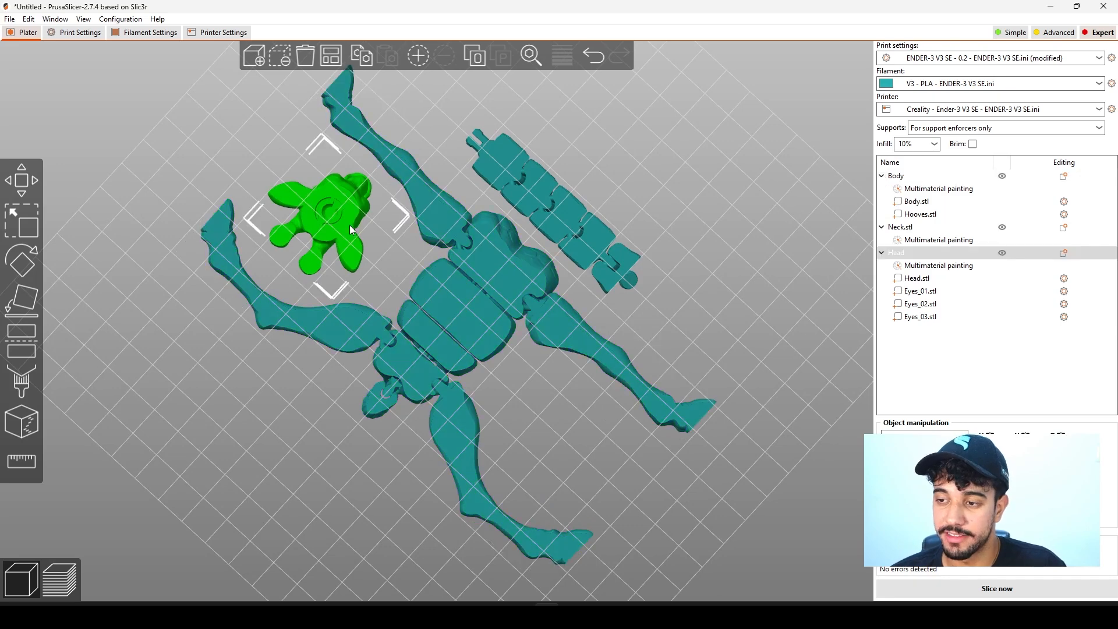
pyautogui.click(615, 241)
pyautogui.click(683, 222)
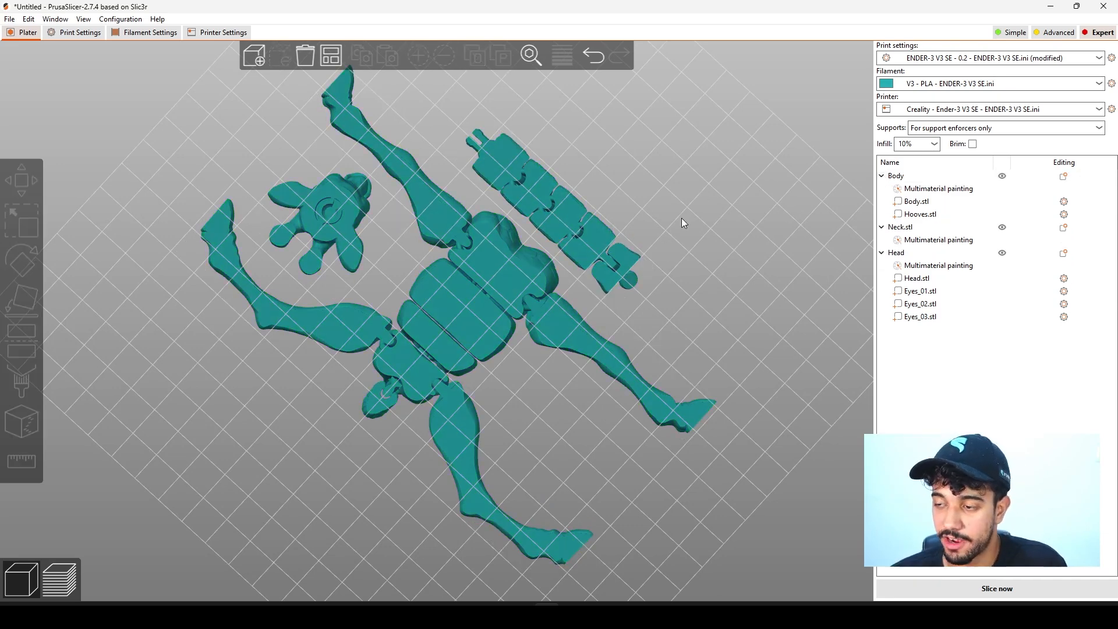
# Step: Examine the neck's flat bed-contact surface up close from below, then from above
pyautogui.click(561, 219)
pyautogui.scroll(3, 669, 211)
pyautogui.scroll(3, 627, 216)
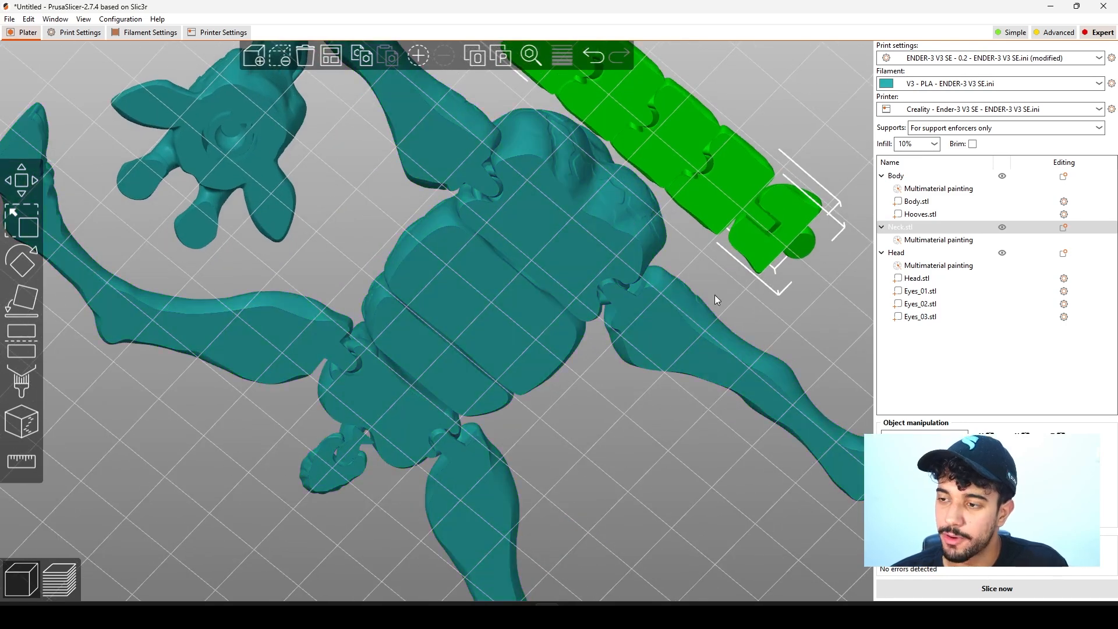
pyautogui.moveTo(714, 295); pyautogui.dragTo(511, 440, button='middle')
pyautogui.moveTo(435, 295); pyautogui.dragTo(440, 292)
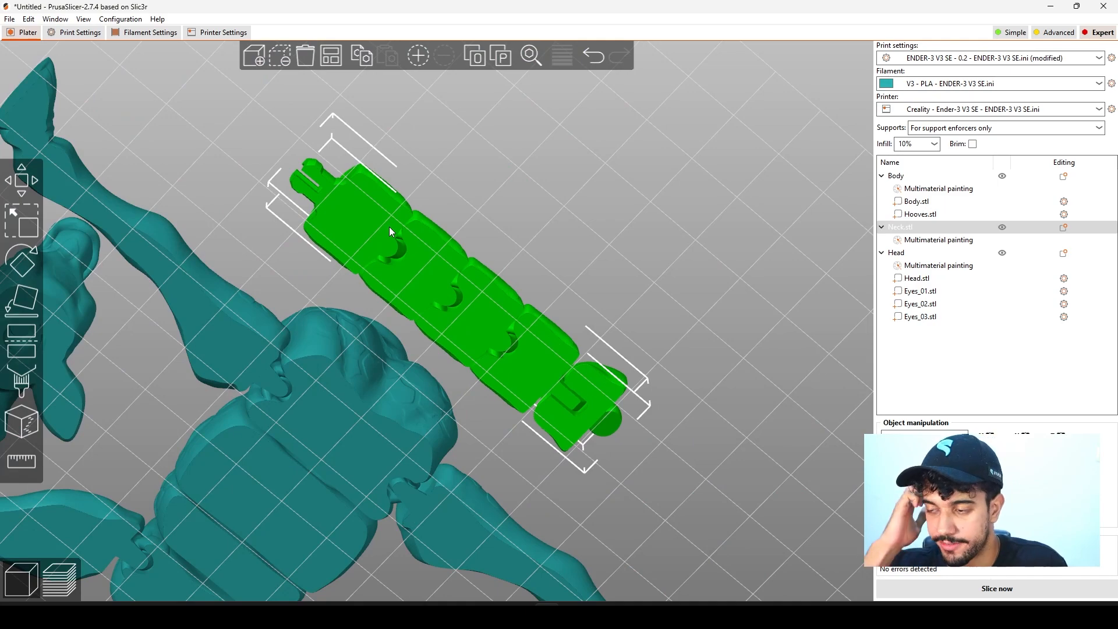
pyautogui.scroll(-5, 680, 172)
pyautogui.moveTo(652, 222); pyautogui.dragTo(607, 298)
pyautogui.moveTo(650, 446); pyautogui.dragTo(636, 460)
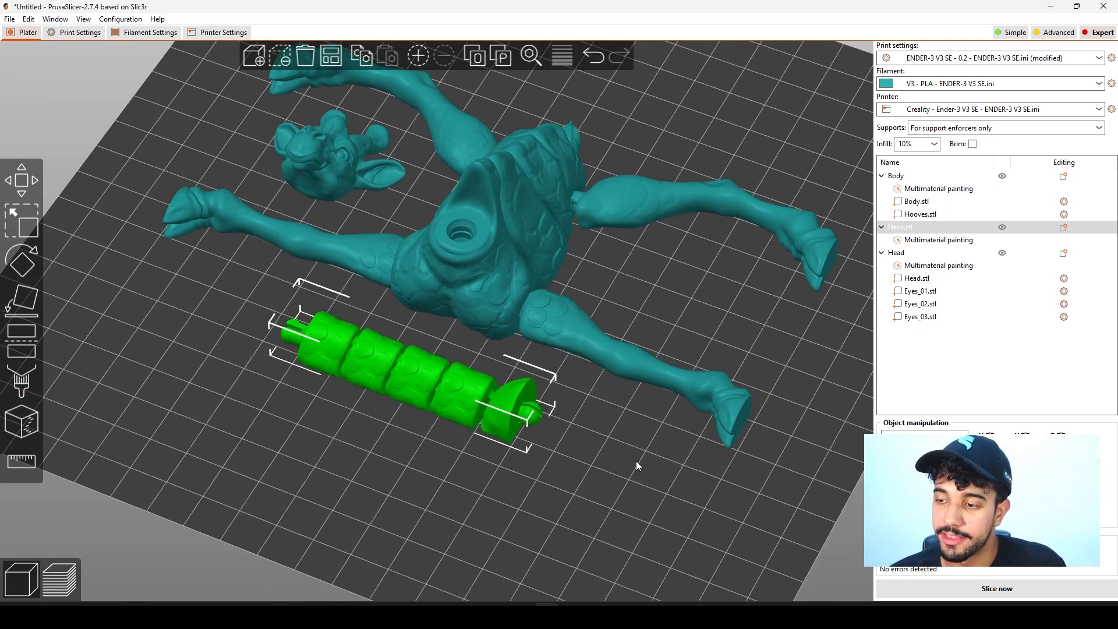
# Step: Inspect the gaps between the neck's joint segments from beneath the bed and return to an overall view
pyautogui.scroll(-3, 549, 481)
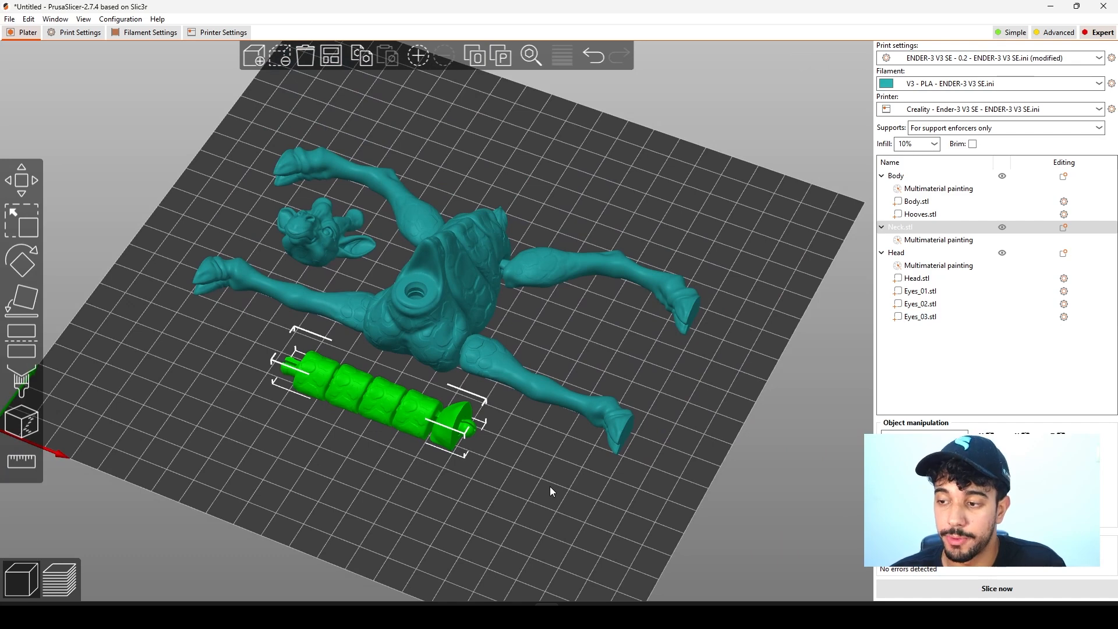
pyautogui.scroll(1, 559, 478)
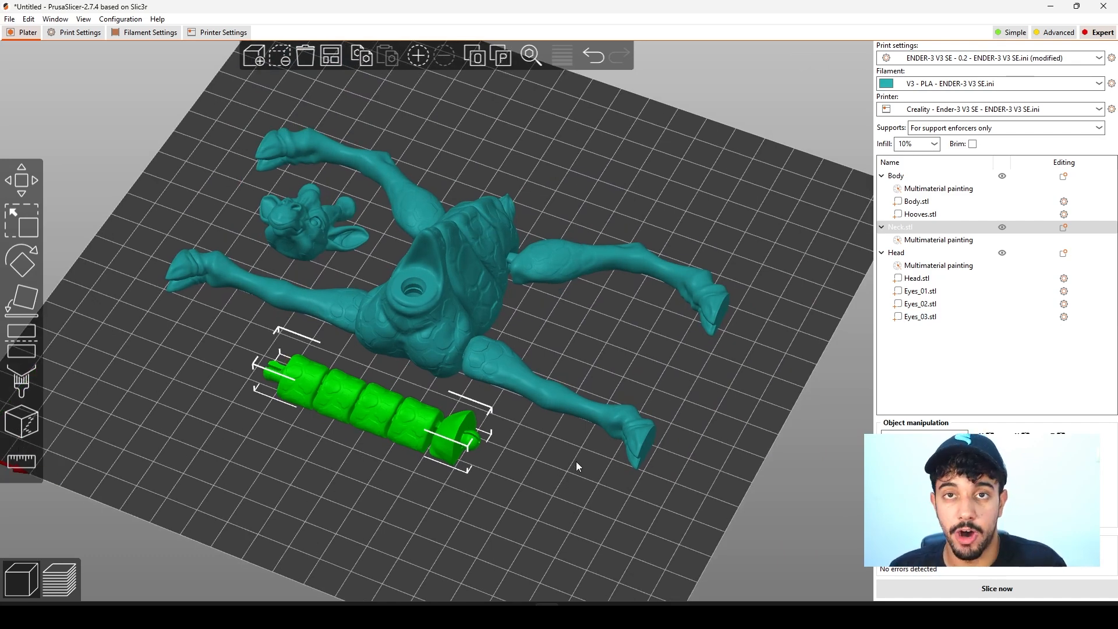
pyautogui.press('2')
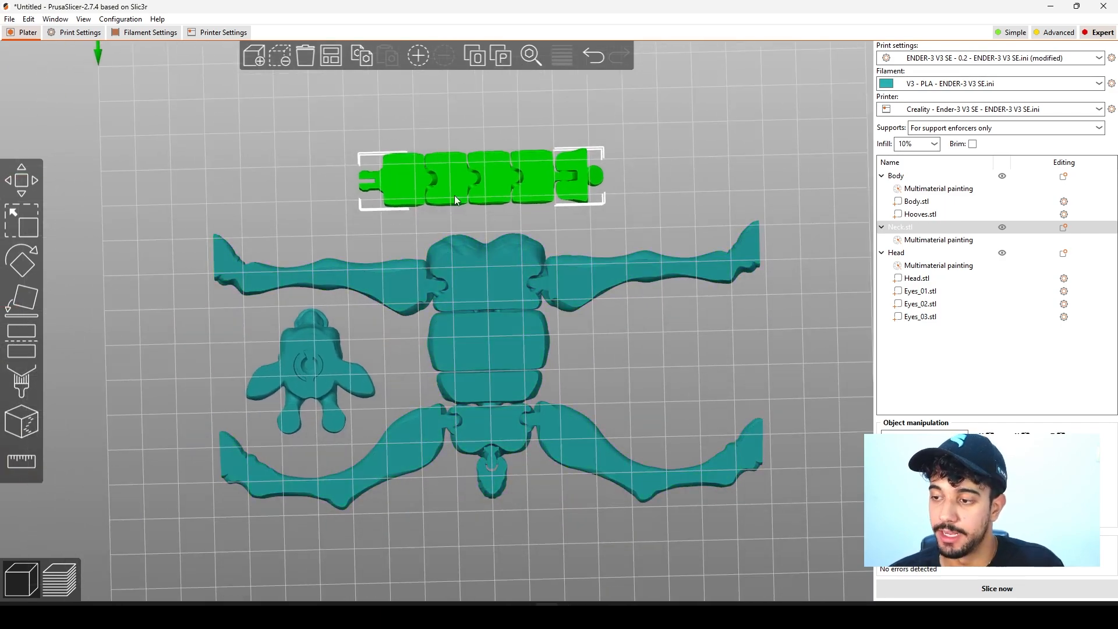
pyautogui.scroll(3, 447, 182)
pyautogui.moveTo(376, 159); pyautogui.dragTo(296, 267, button='right')
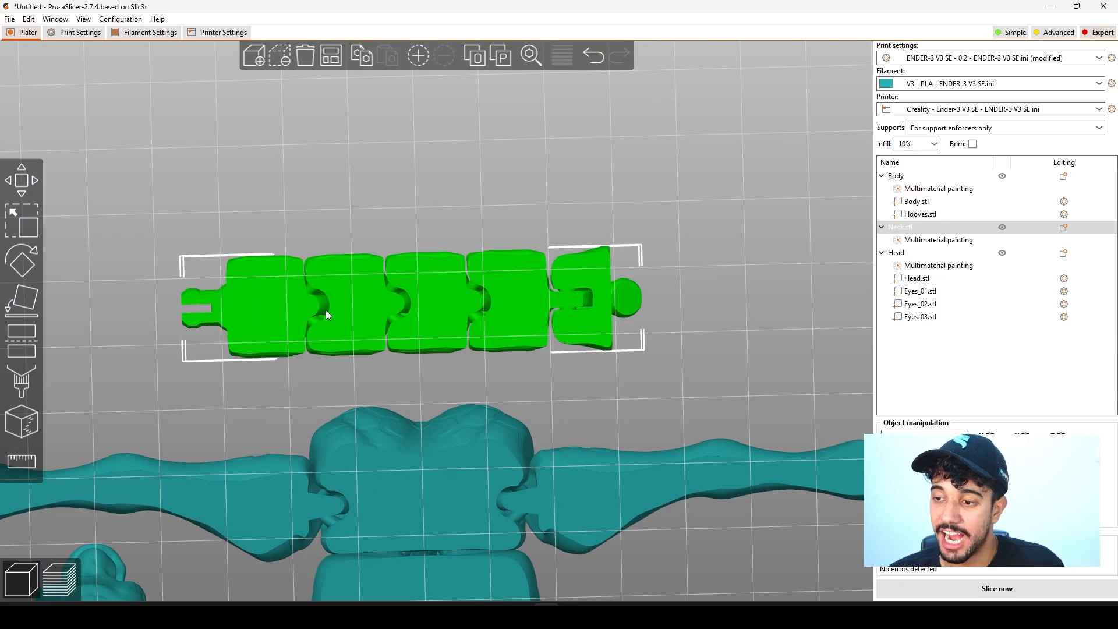
pyautogui.scroll(4, 341, 298)
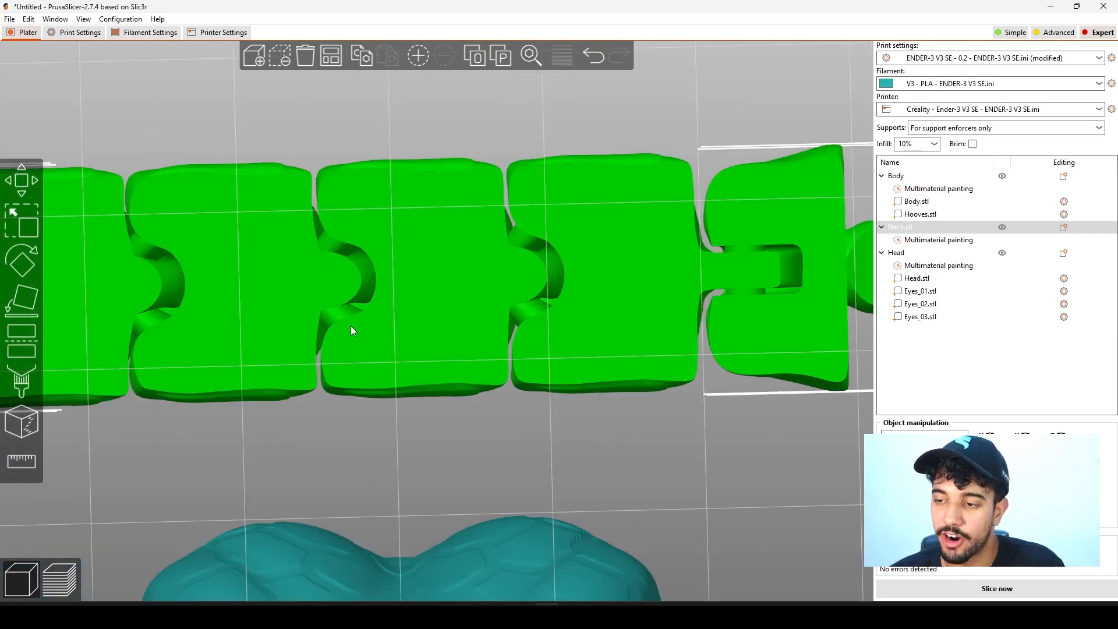
pyautogui.scroll(-6, 350, 328)
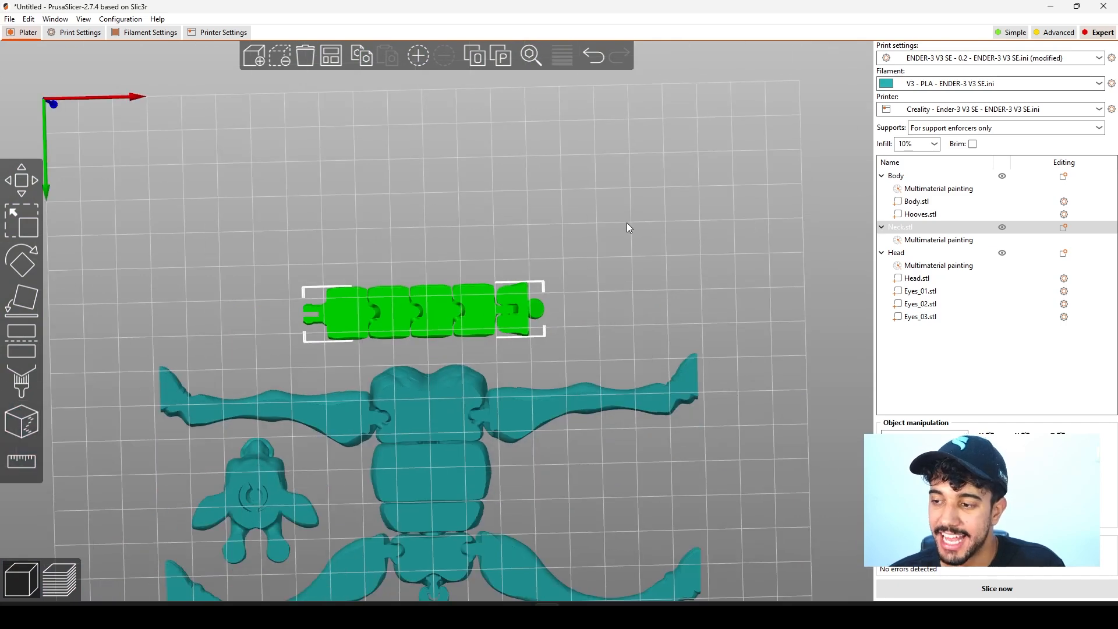
pyautogui.press('0')
pyautogui.moveTo(561, 473); pyautogui.dragTo(559, 480)
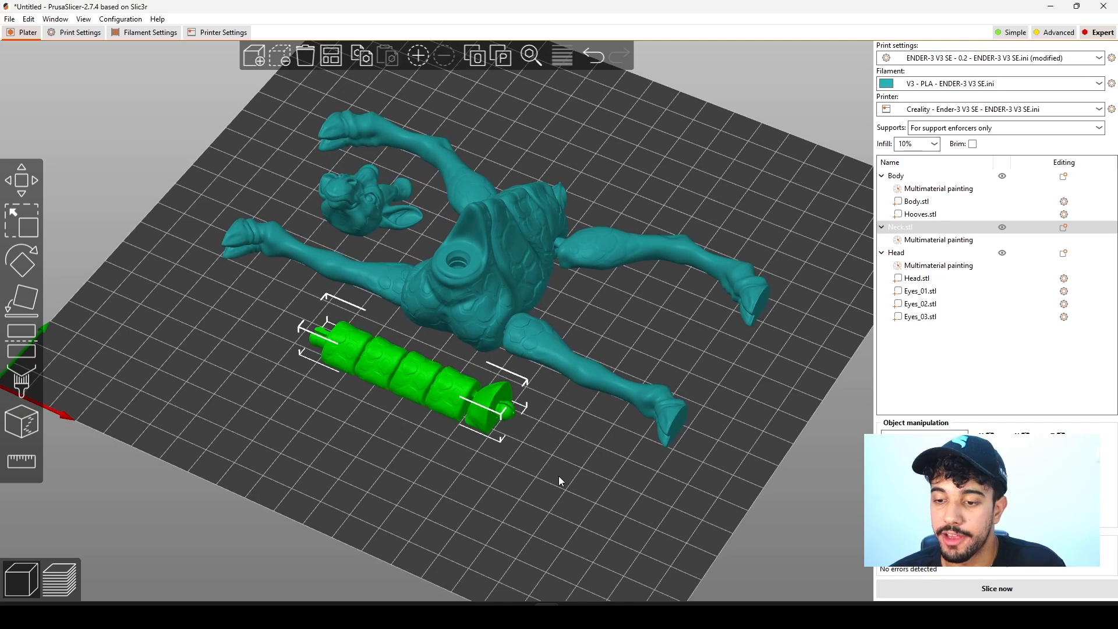
pyautogui.moveTo(560, 480); pyautogui.dragTo(553, 523)
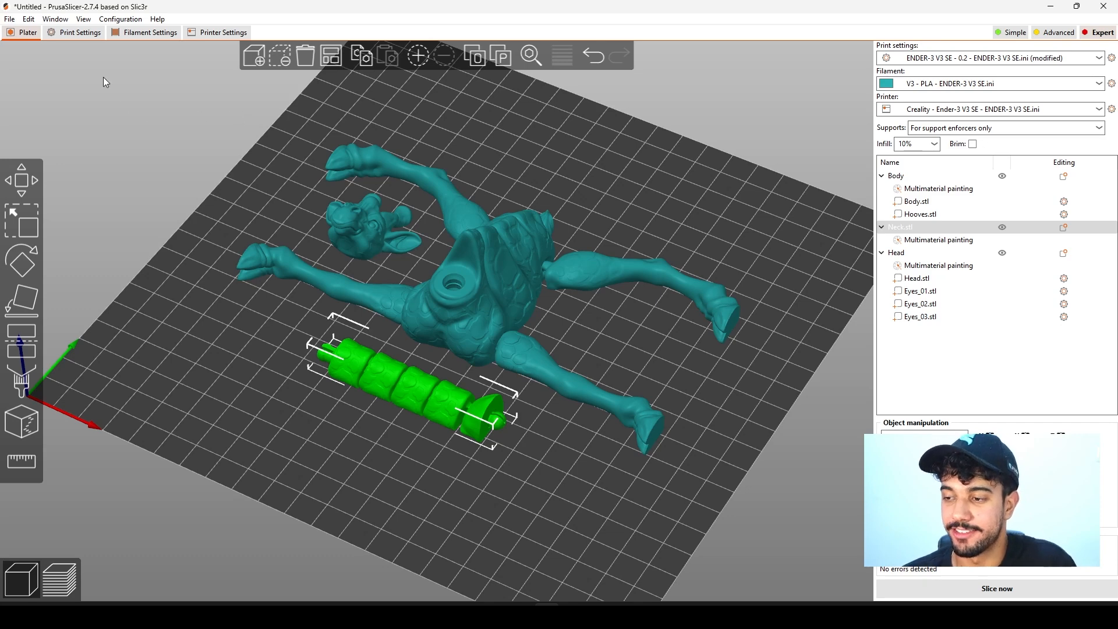
# Step: Review the skirt and brim print settings and return to the model layout
pyautogui.click(81, 33)
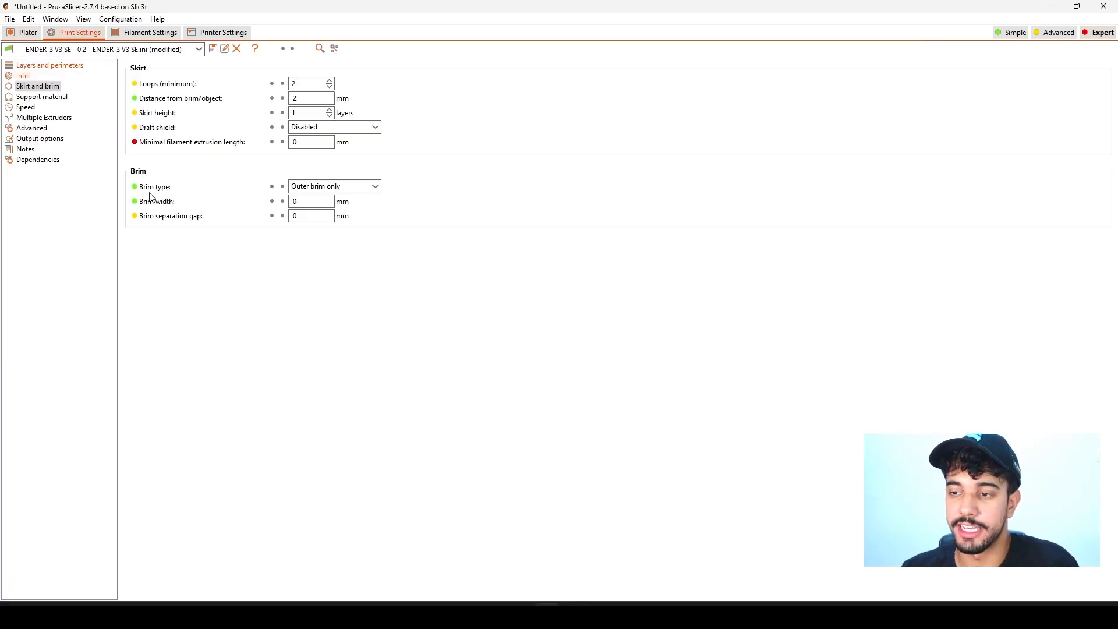
pyautogui.click(46, 96)
pyautogui.click(38, 86)
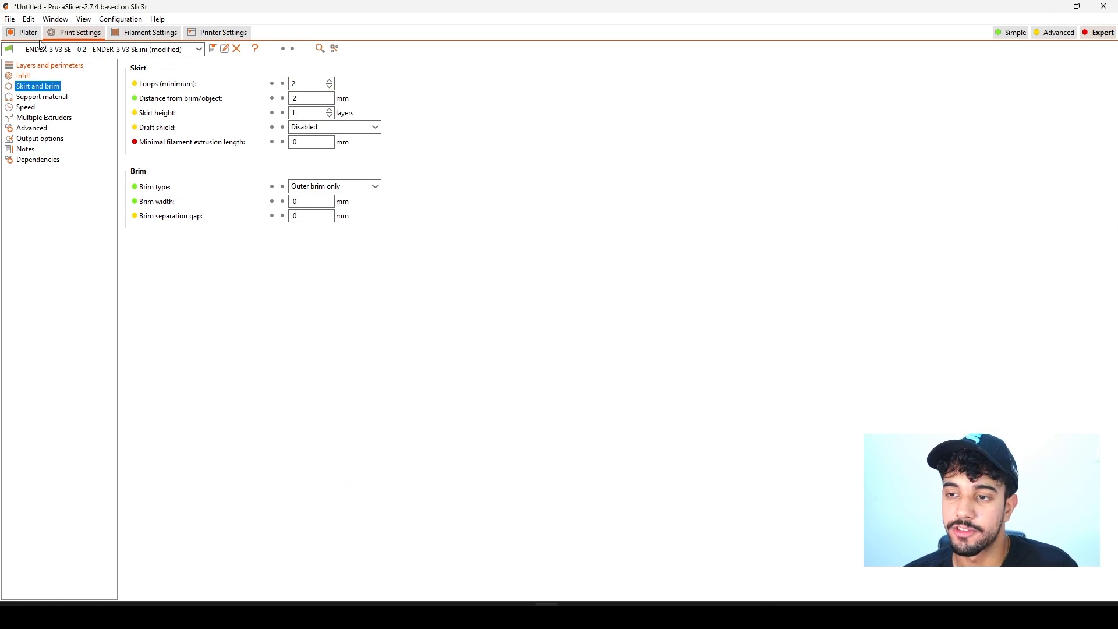
pyautogui.click(24, 33)
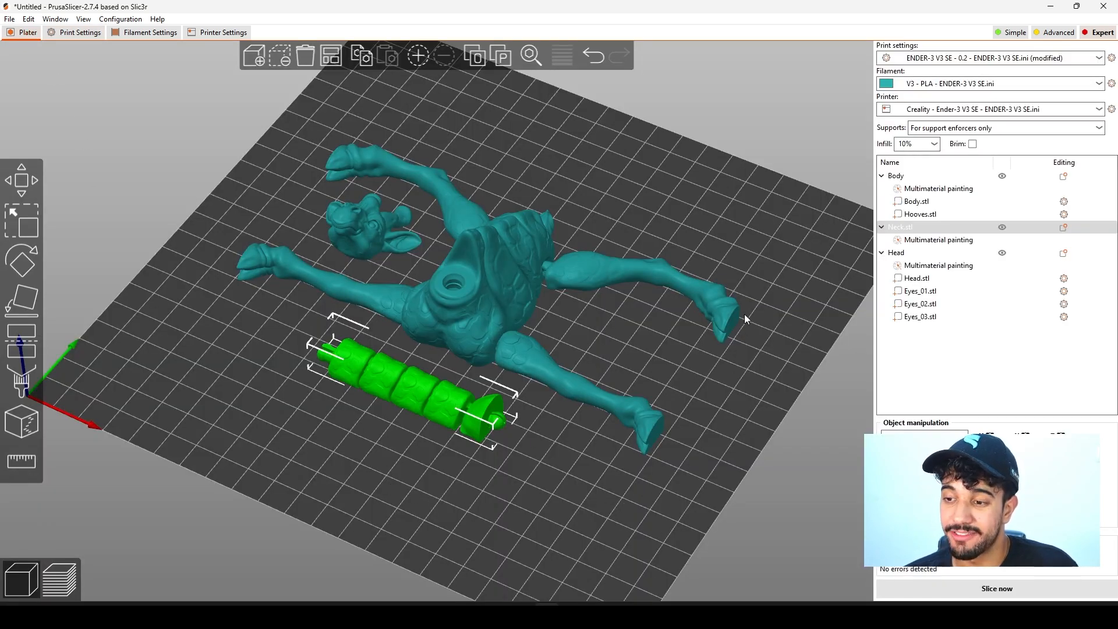
# Step: Turn off support material generation in the print settings
pyautogui.click(92, 37)
pyautogui.click(42, 97)
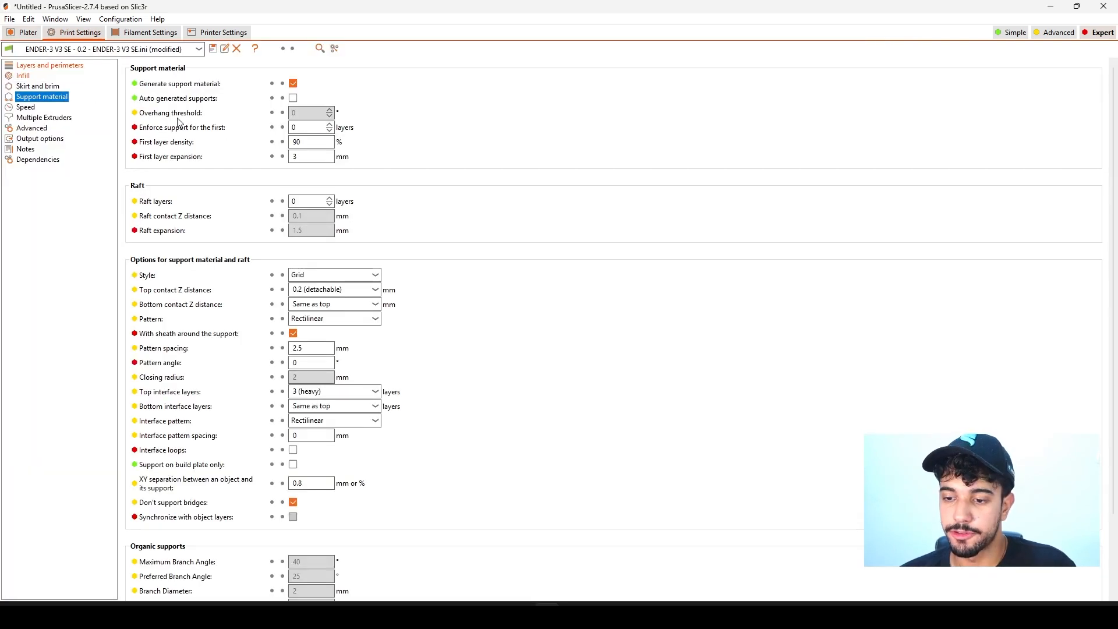
pyautogui.click(294, 84)
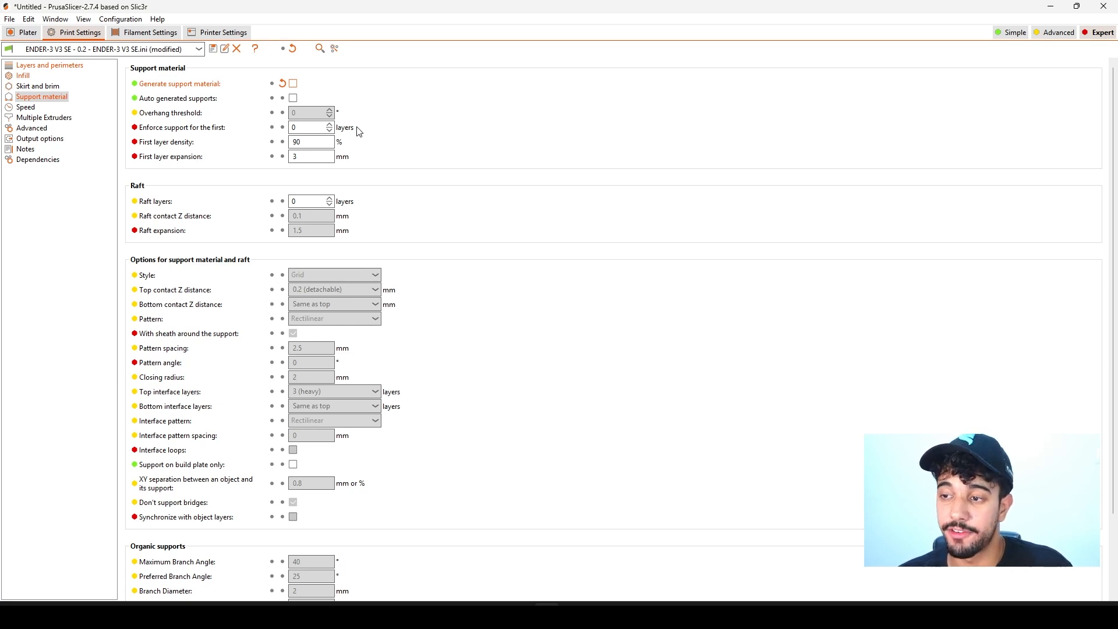
# Step: Review the print move speeds and the first layer speed, then return to the model layout
pyautogui.click(30, 108)
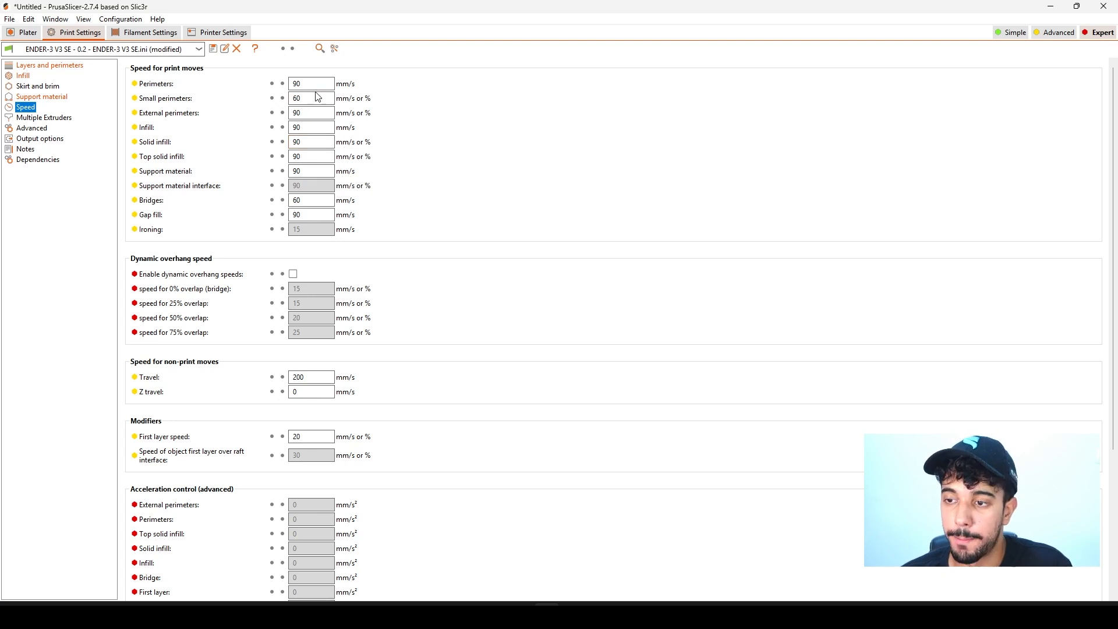
pyautogui.moveTo(320, 436)
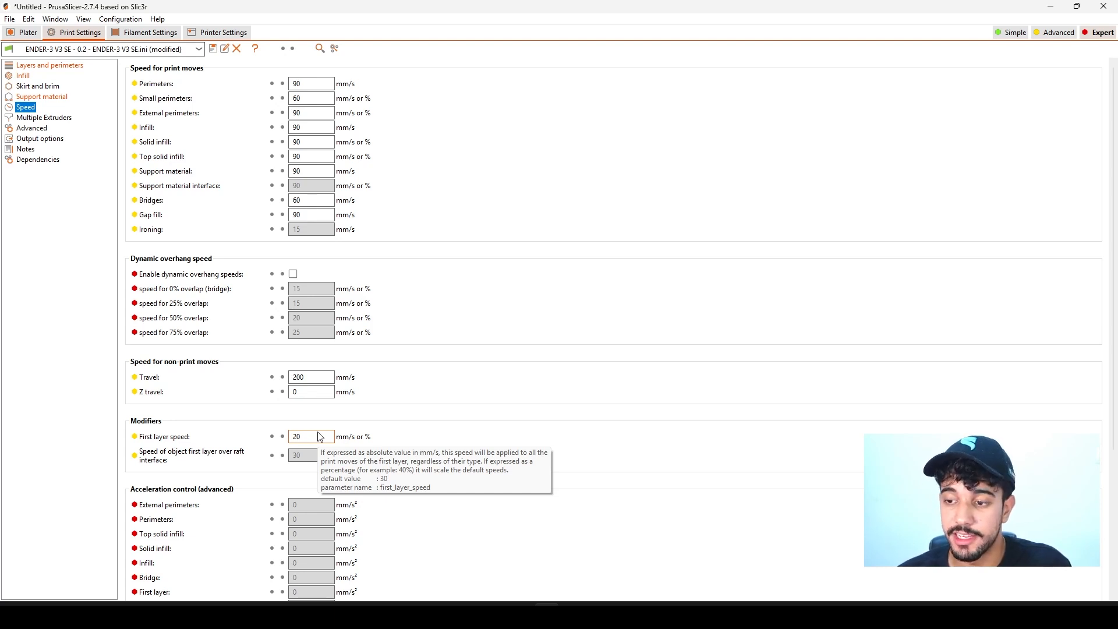
pyautogui.click(26, 32)
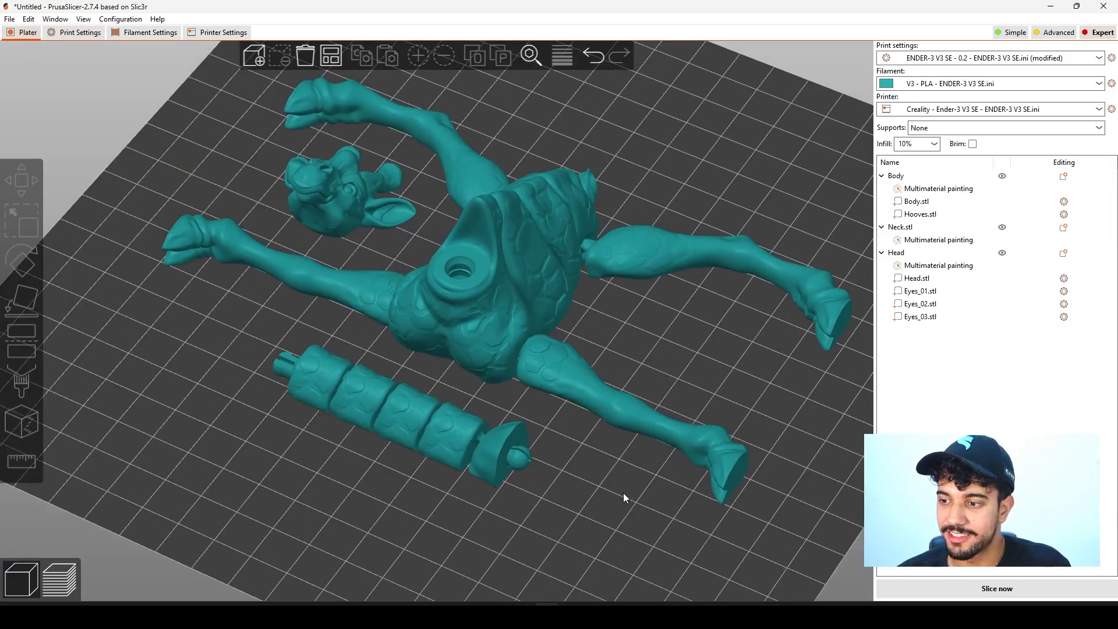
# Step: Slice the body, neck and head for printing
pyautogui.scroll(-3, 622, 495)
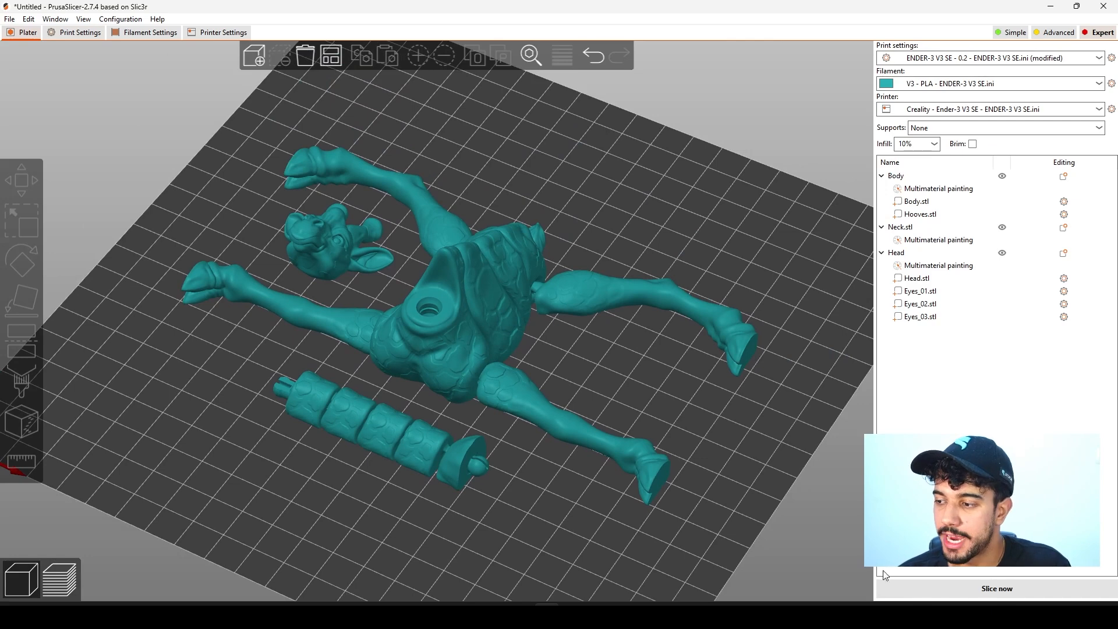
pyautogui.moveTo(578, 509)
pyautogui.mouseDown()
pyautogui.moveTo(599, 515)
pyautogui.moveTo(574, 506)
pyautogui.mouseUp()
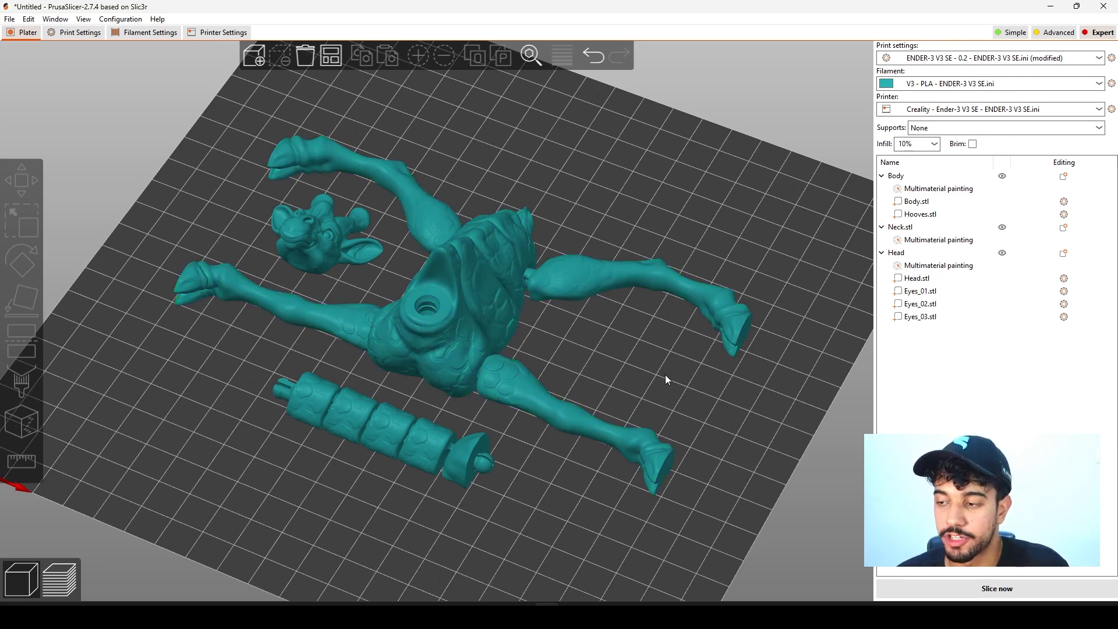
pyautogui.click(1054, 584)
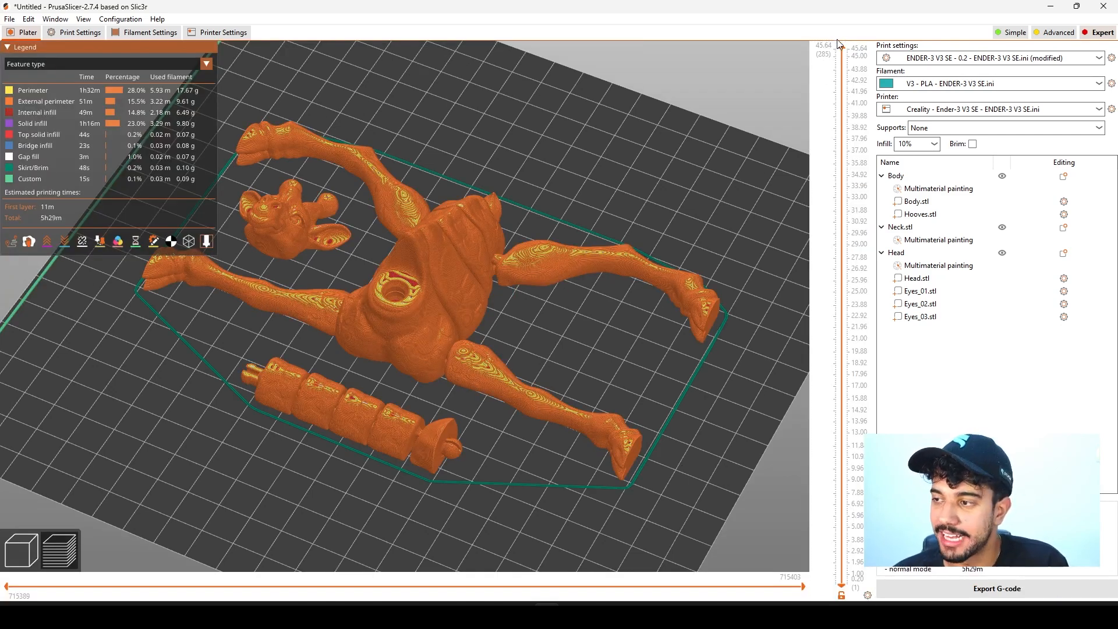
# Step: Step through the sliced layers to check the internal infill and restore the full-height preview
pyautogui.click(842, 381)
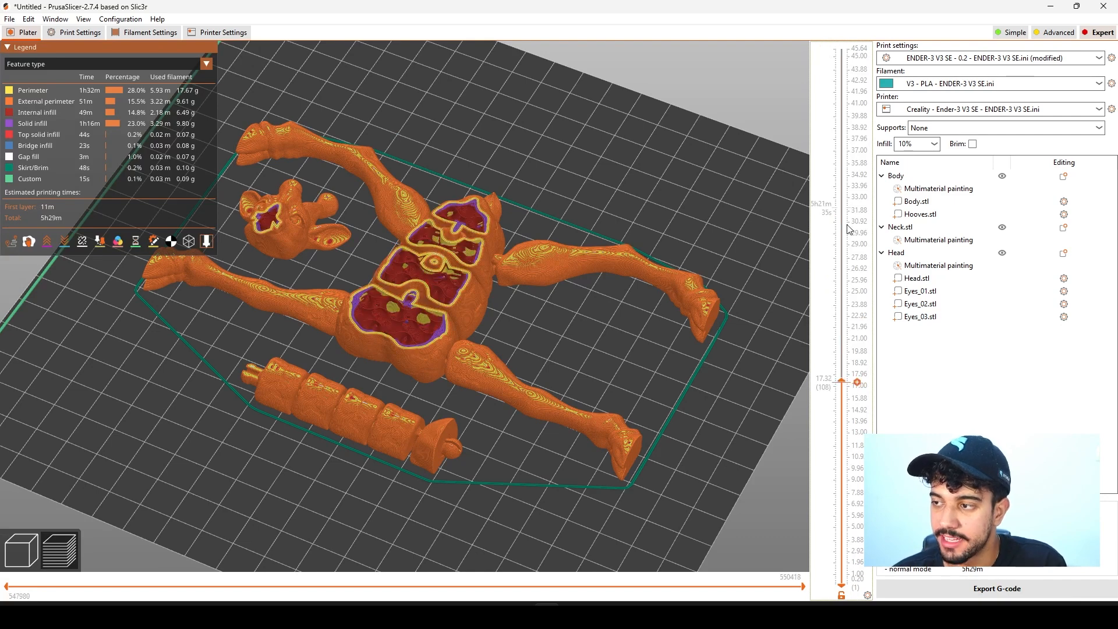
pyautogui.moveTo(845, 404); pyautogui.dragTo(857, 558)
pyautogui.moveTo(856, 466); pyautogui.dragTo(857, 229)
pyautogui.moveTo(814, 179); pyautogui.dragTo(856, 49)
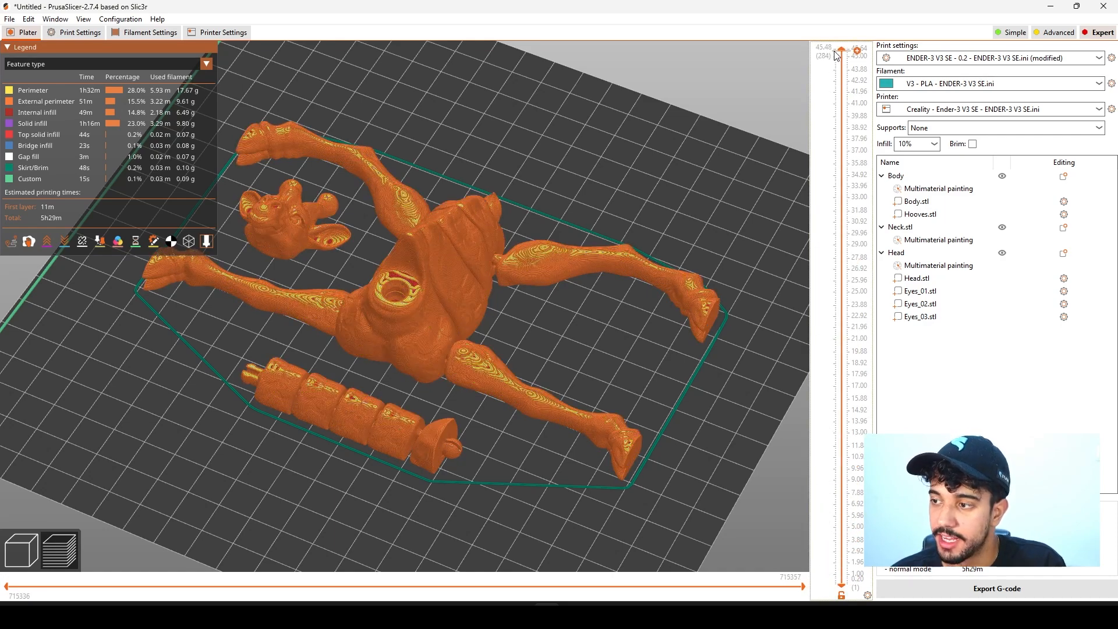
# Step: Examine the complete sliced preview from several angles along with its feature types and print time estimate
pyautogui.moveTo(647, 323); pyautogui.dragTo(711, 244)
pyautogui.scroll(-5, 664, 268)
pyautogui.moveTo(617, 295); pyautogui.dragTo(401, 301)
pyautogui.scroll(-3, 386, 204)
pyautogui.scroll(5, 401, 302)
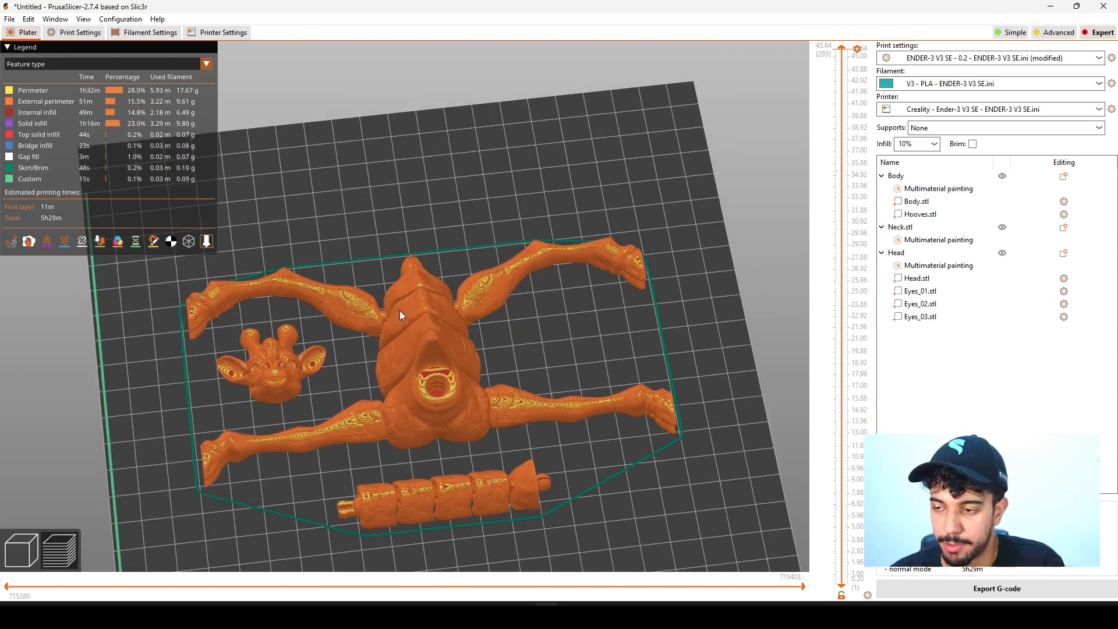
pyautogui.moveTo(588, 447); pyautogui.dragTo(538, 358)
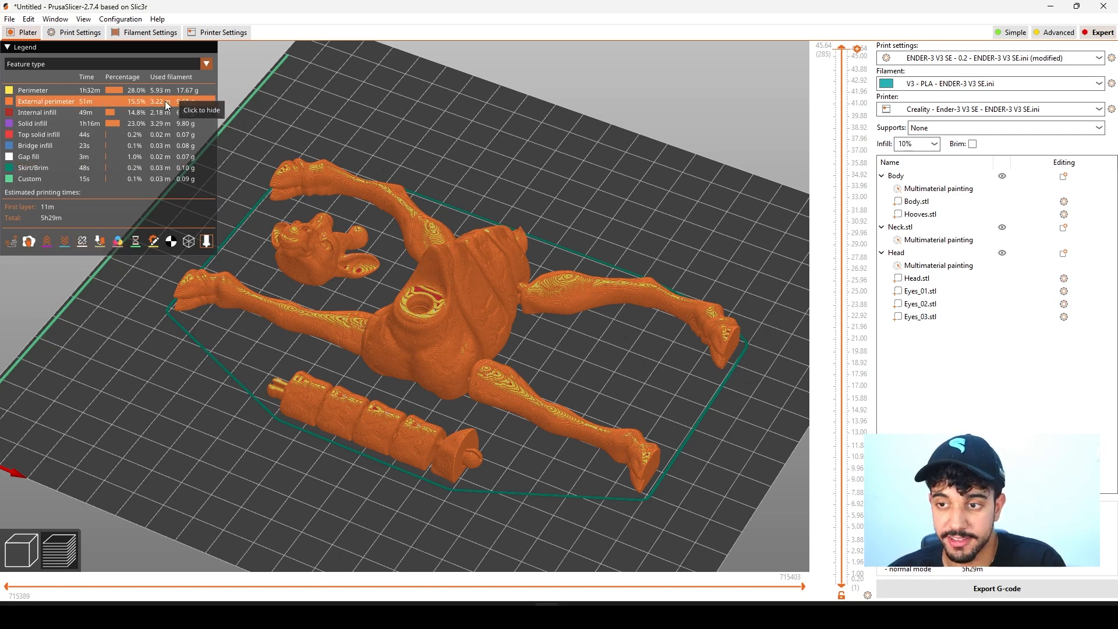
pyautogui.scroll(-3, 346, 440)
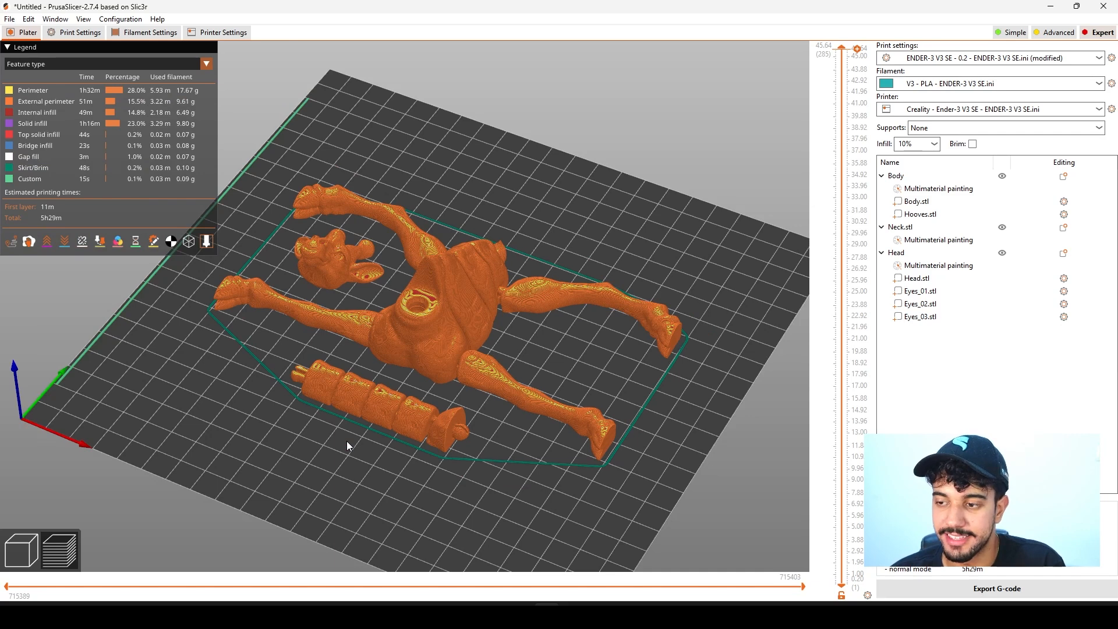
# Step: Return from the sliced preview to the 3D editor view and look over the models on the plate
pyautogui.click(19, 551)
pyautogui.scroll(2, 594, 512)
pyautogui.moveTo(610, 525)
pyautogui.mouseDown()
pyautogui.moveTo(609, 541)
pyautogui.moveTo(601, 521)
pyautogui.mouseUp()
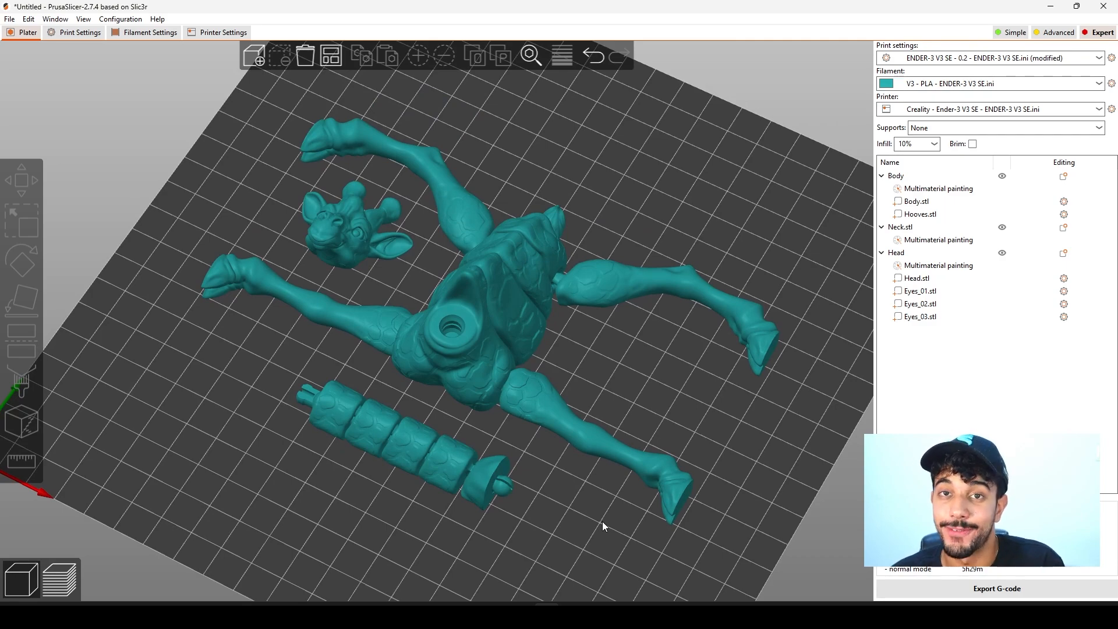
pyautogui.click(669, 501)
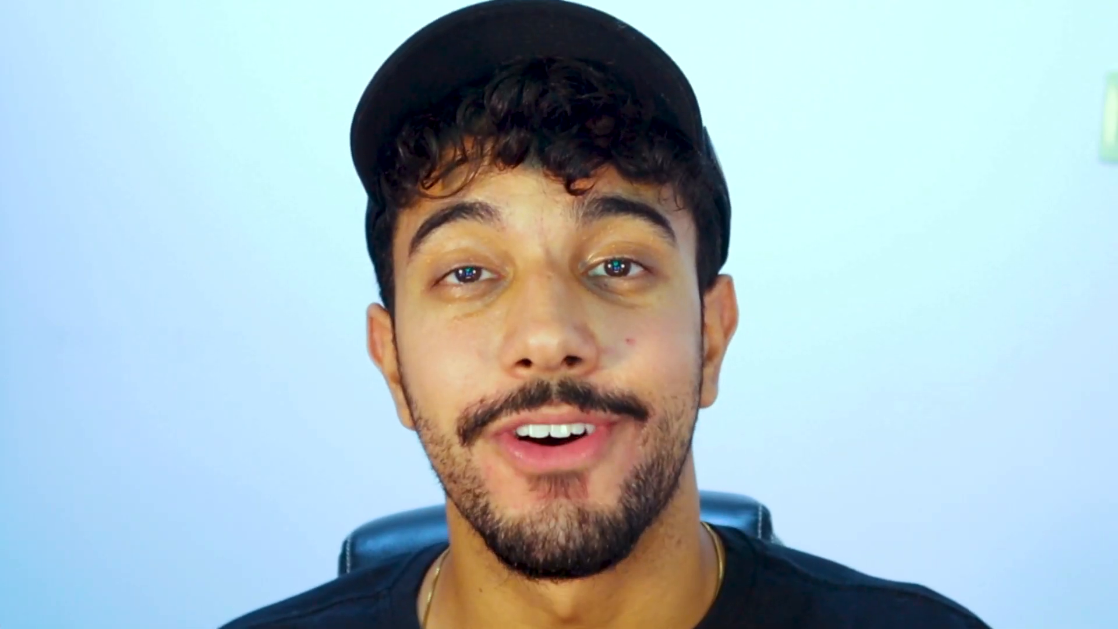